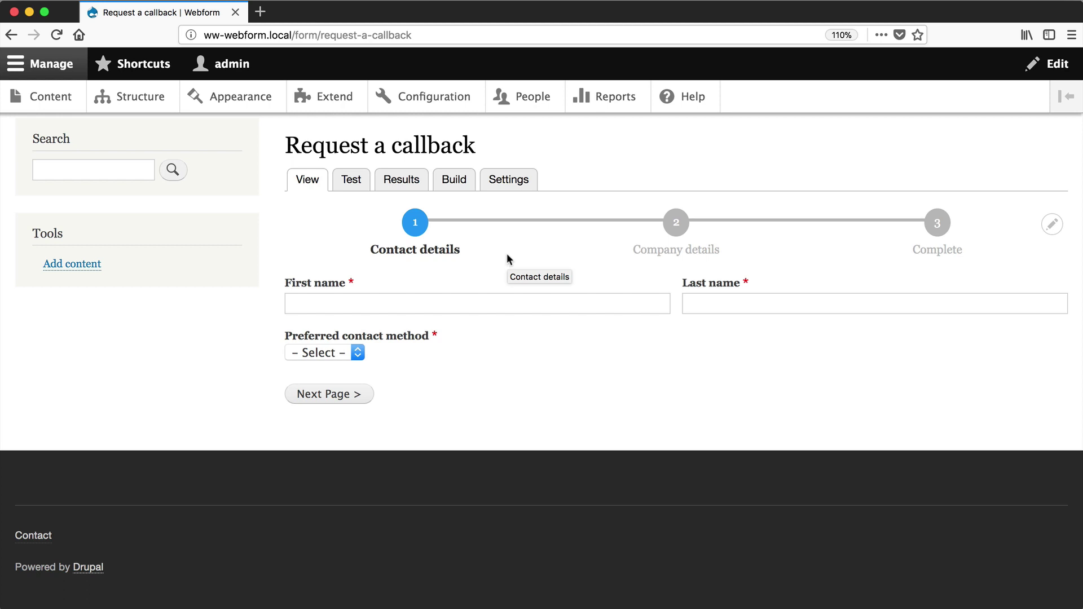
Step: Open the Request a callback webform's Confirmation settings, trying URL but keeping the Page confirmation type
left_click(511, 188)
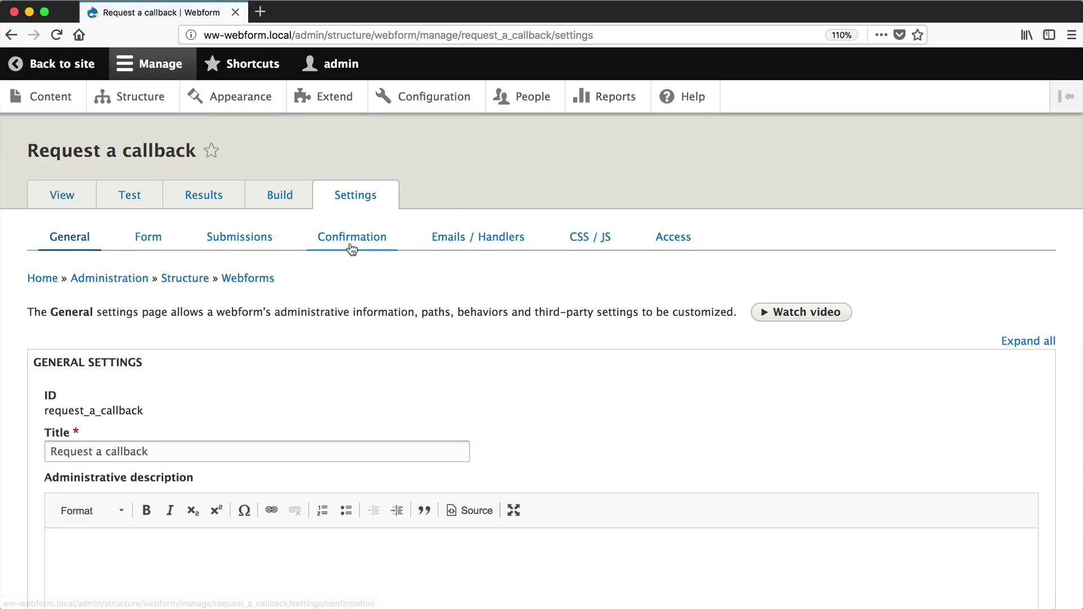
left_click(353, 243)
scroll(207, 319, "down", 2)
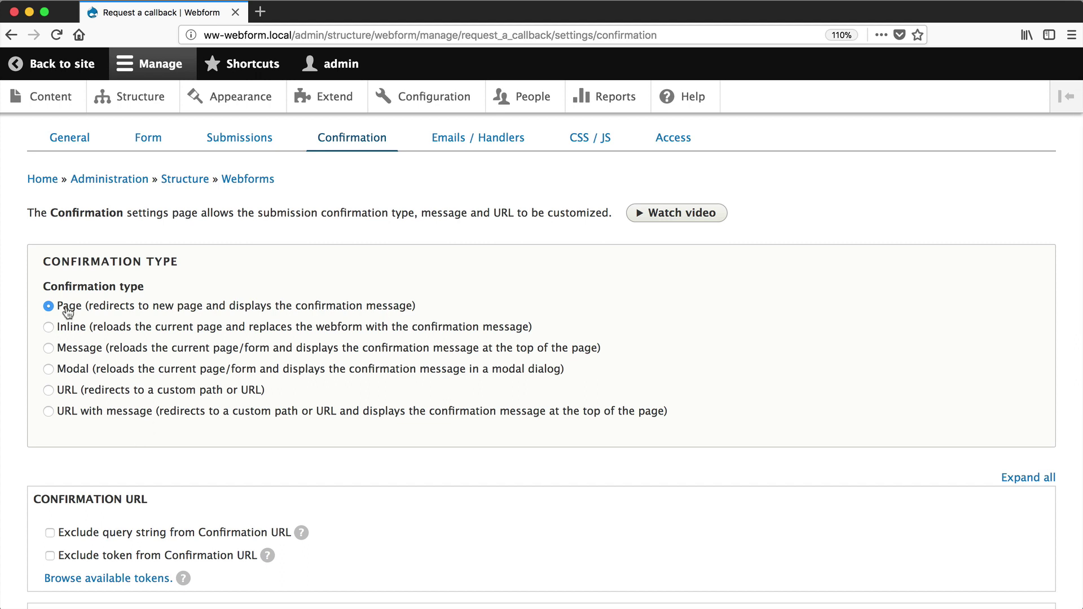
left_click(102, 394)
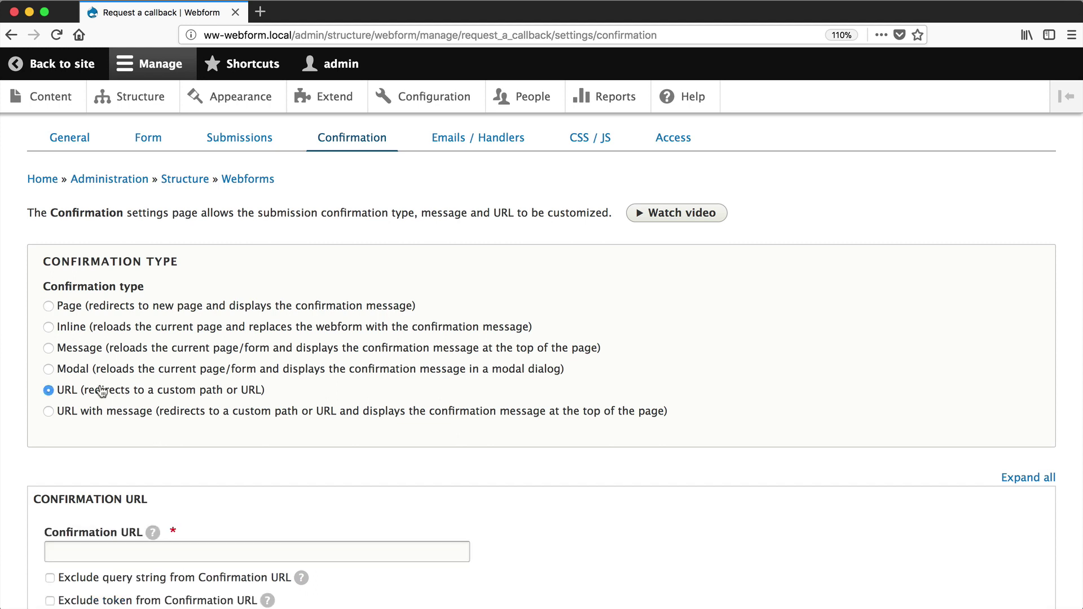
left_click(85, 314)
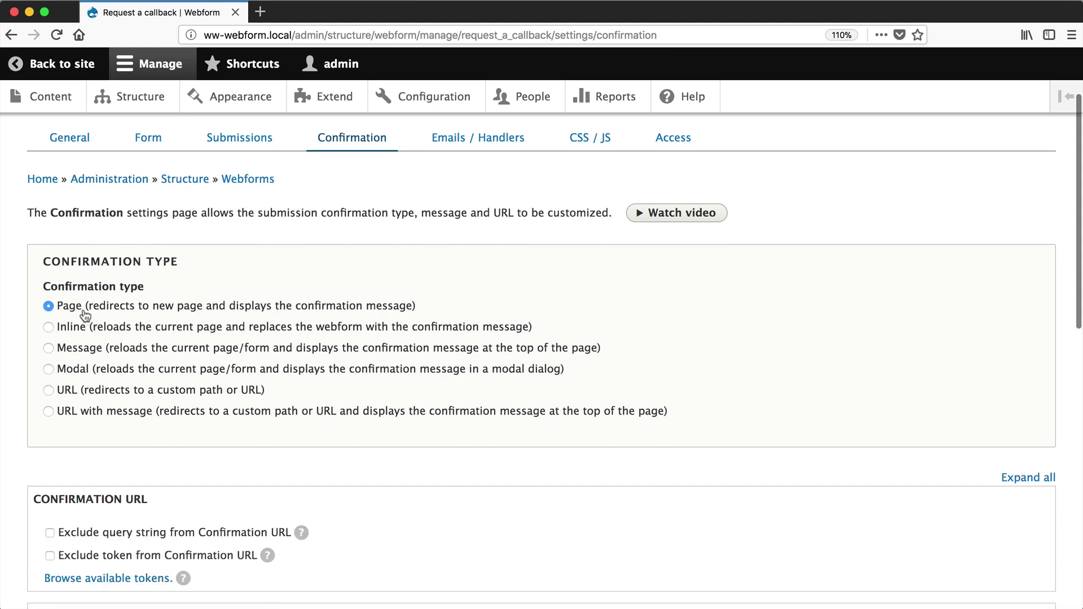
scroll(85, 315, "down", 5)
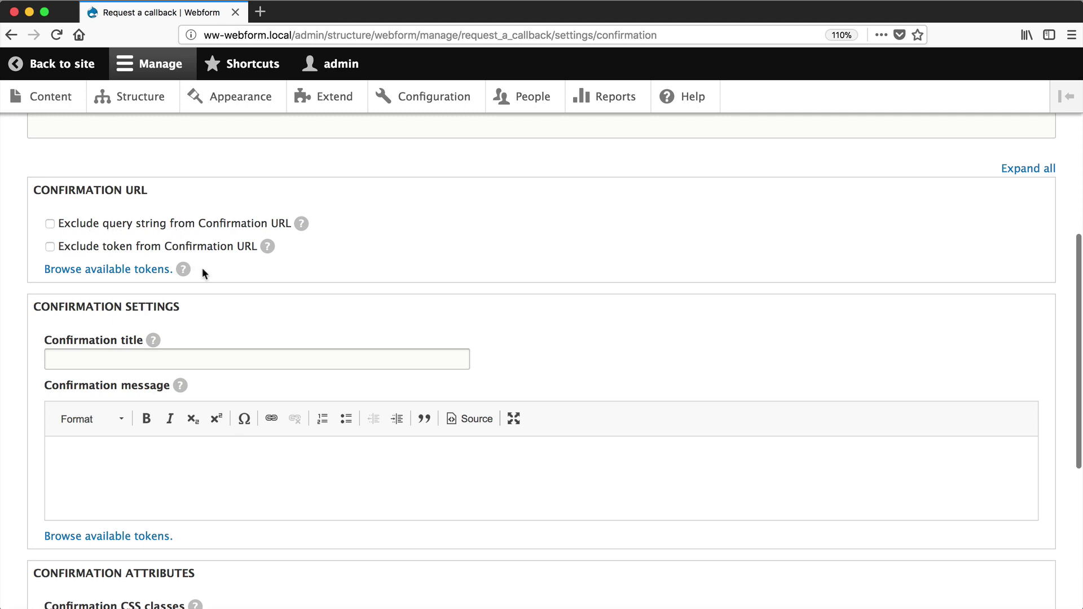
scroll(202, 271, "down", 2)
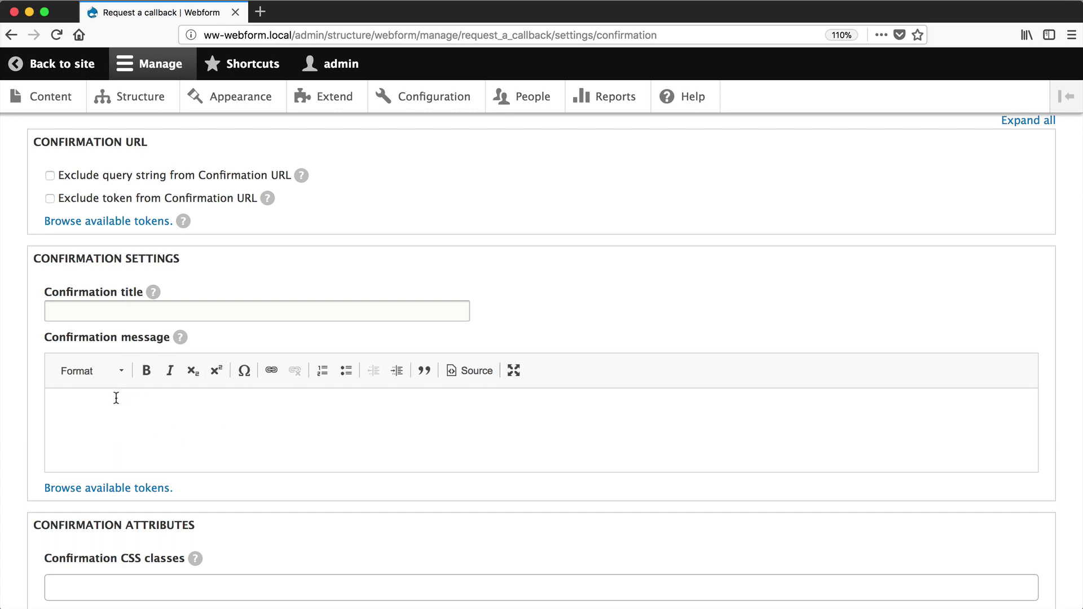
left_click(92, 421)
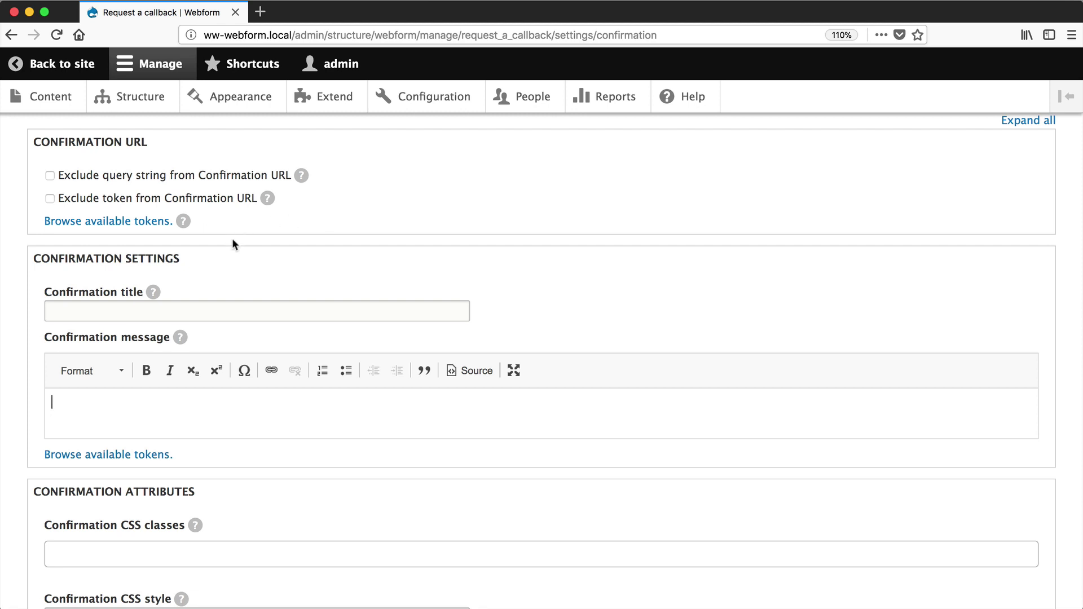
scroll(169, 242, "down", 1)
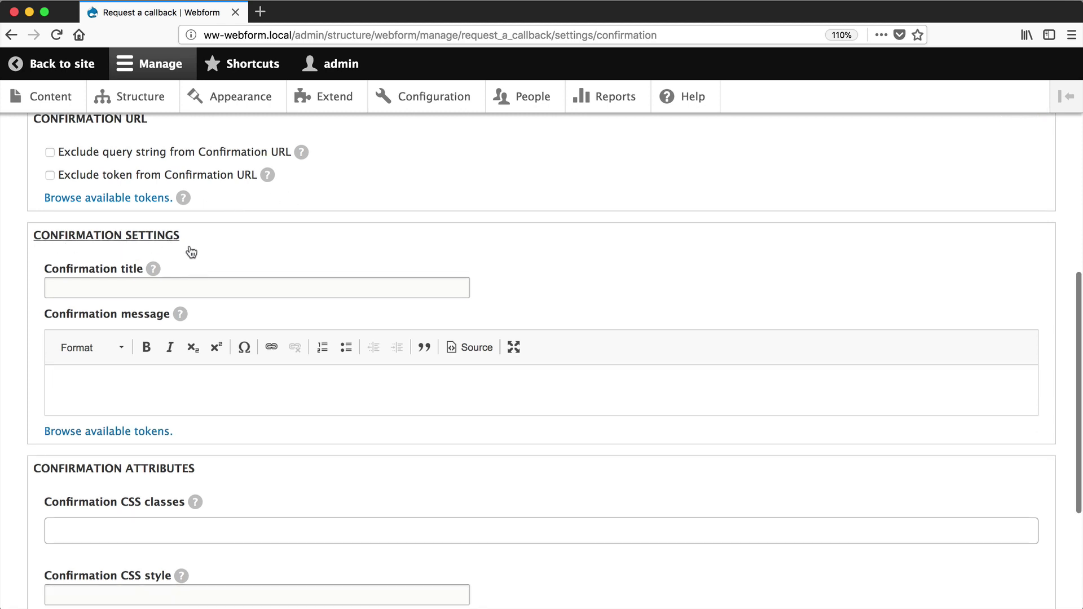
scroll(129, 254, "down", 1)
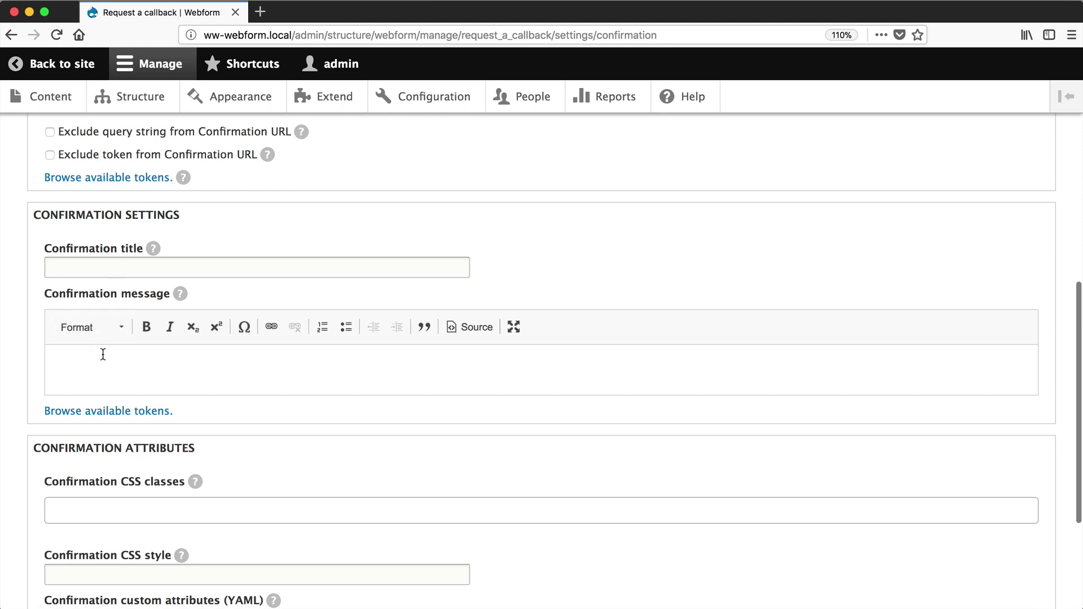
scroll(138, 355, "down", 5)
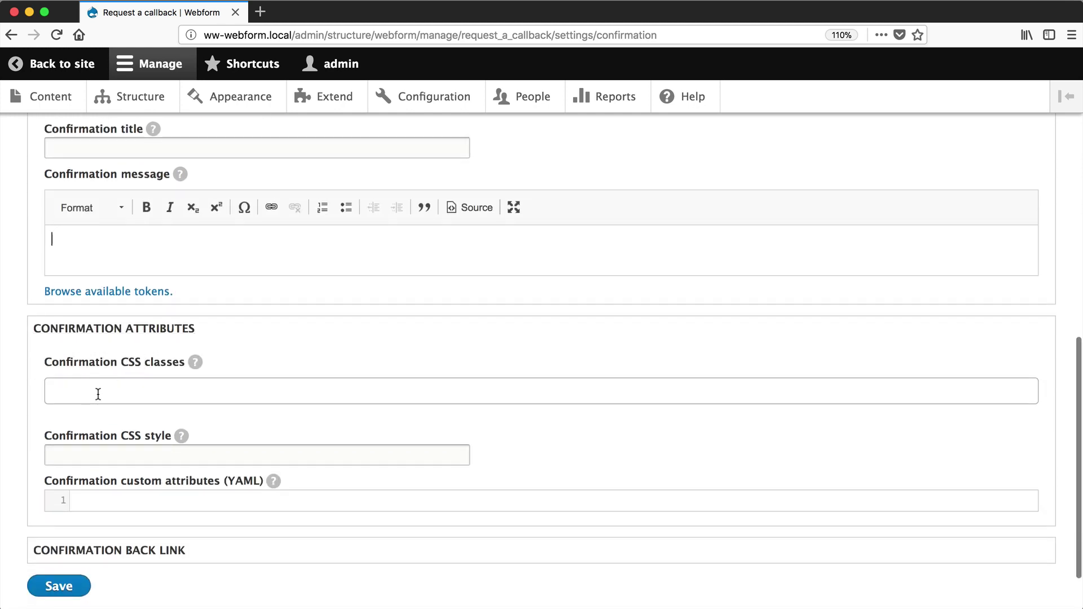
left_click(100, 550)
scroll(99, 490, "down", 2)
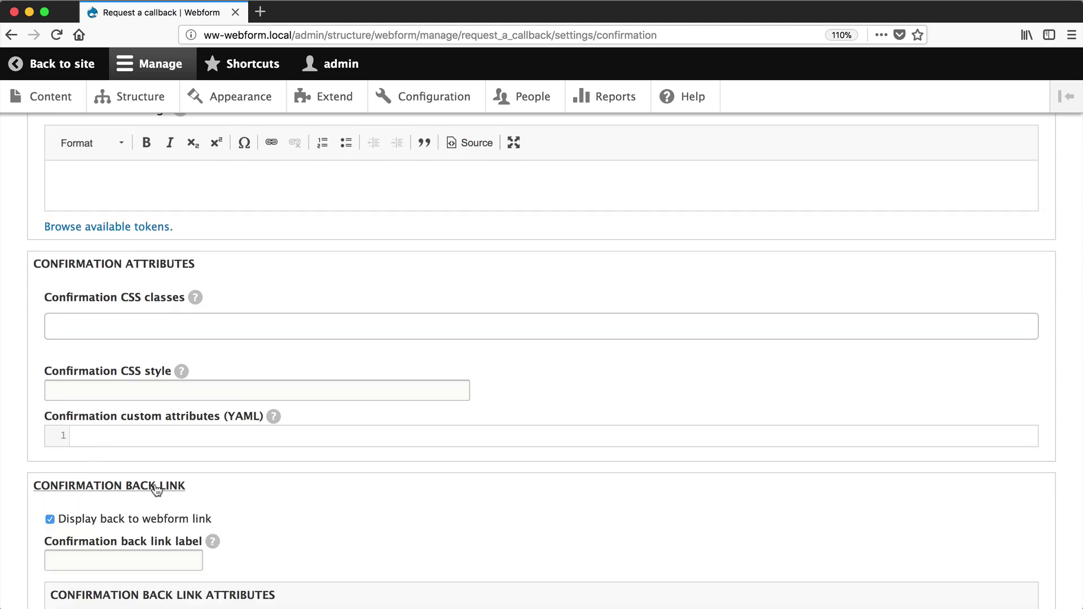
mouse_move(212, 544)
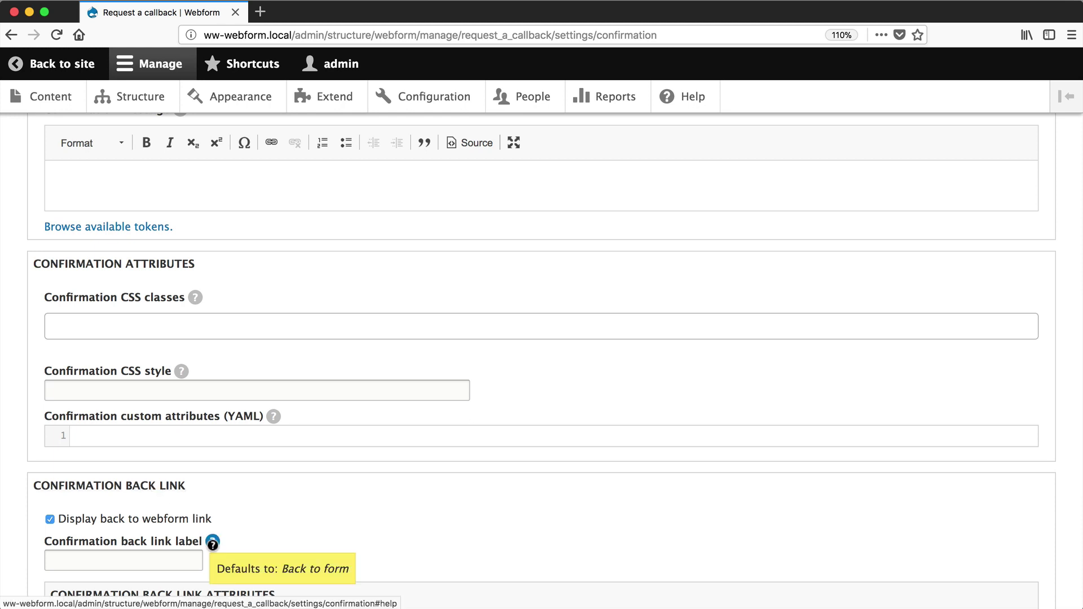
left_click(169, 485)
scroll(170, 486, "up", 5)
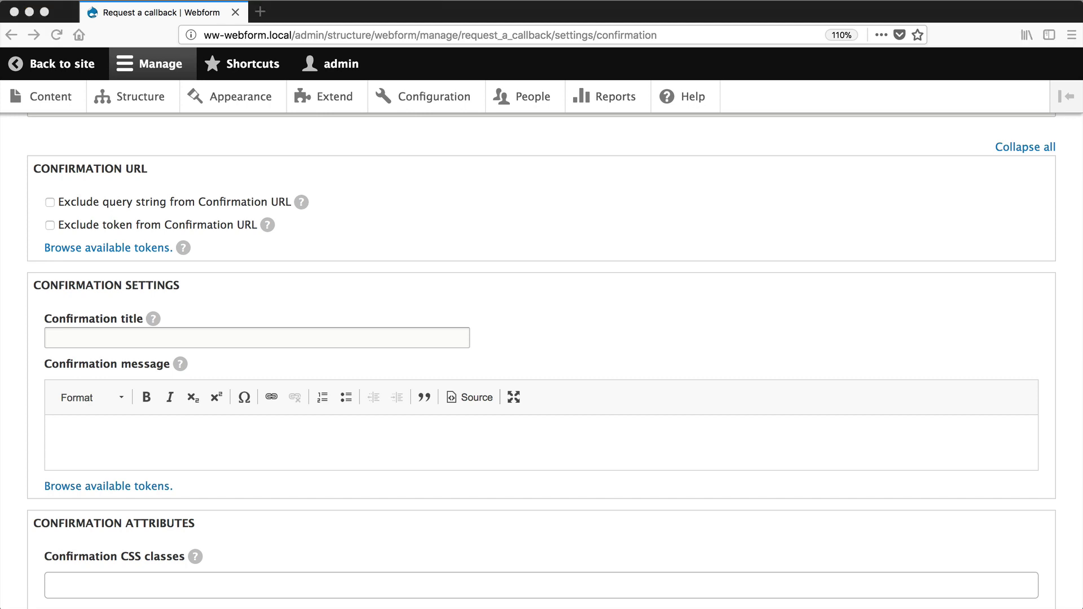
Step: Paste 'Request a Callback has been submitted' as the confirmation title and begin the message with 'Thanks'
left_click(83, 345)
type("Request a Callback has been submitted")
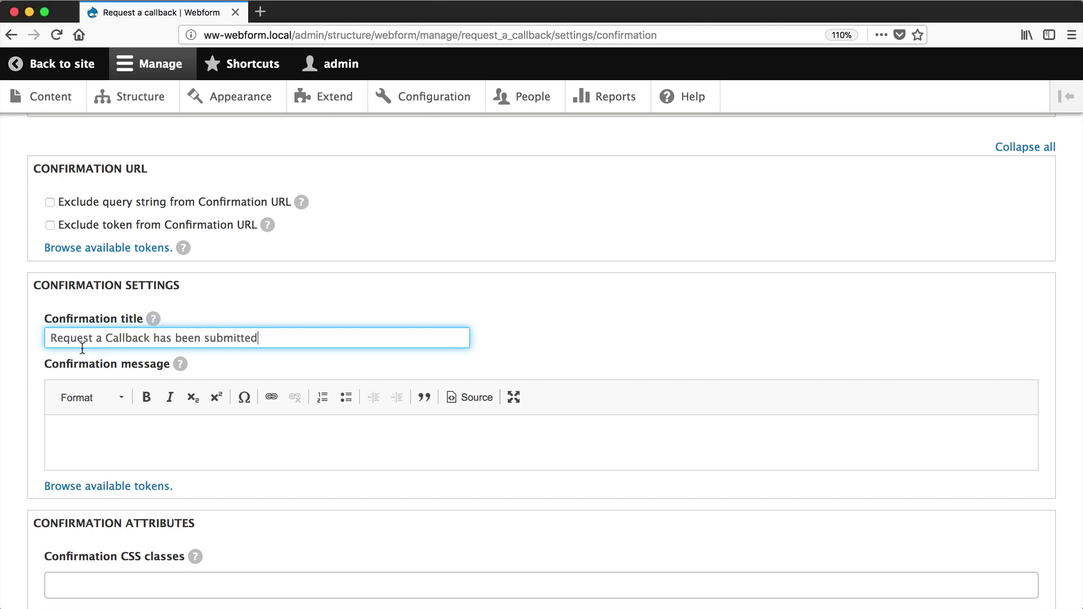
left_click(194, 438)
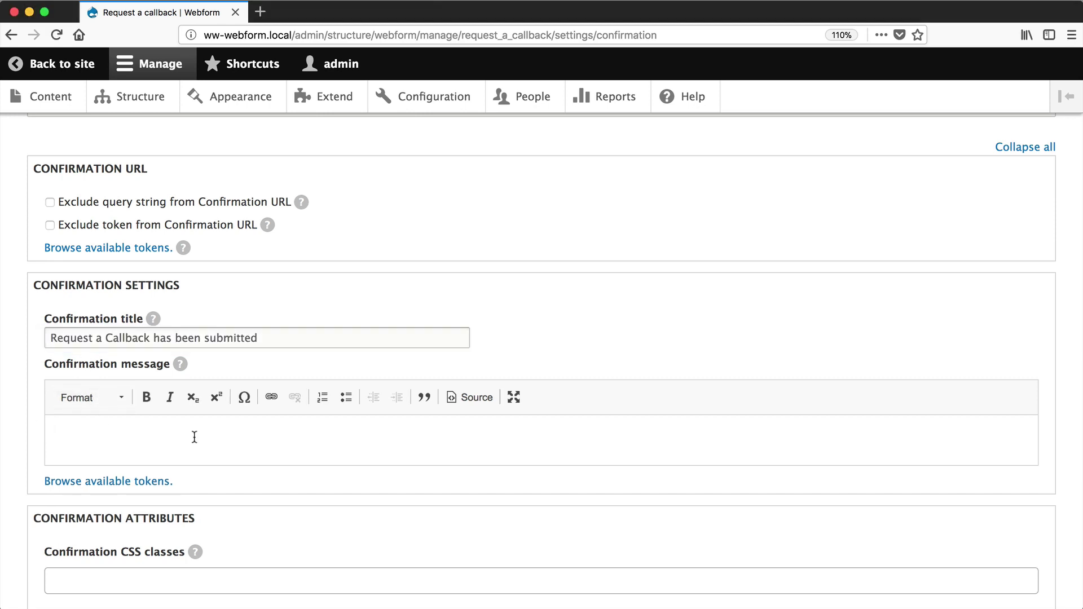
type("Thanks")
Step: Copy the [webform_submission:values:?] token from the Webform submissions token list
left_click(148, 482)
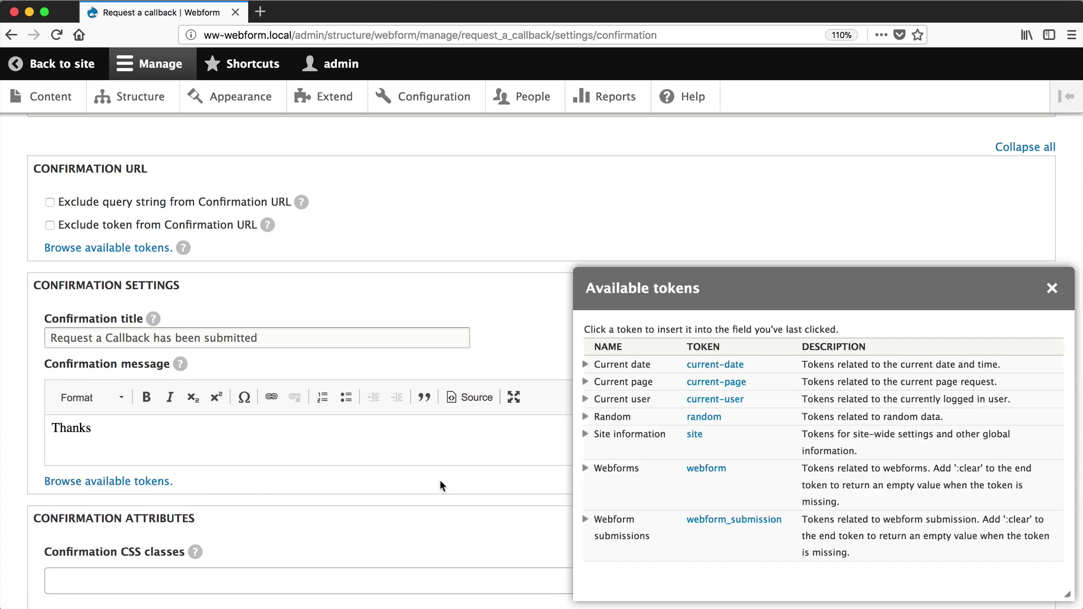
left_click(584, 521)
scroll(586, 526, "down", 10)
scroll(585, 526, "down", 10)
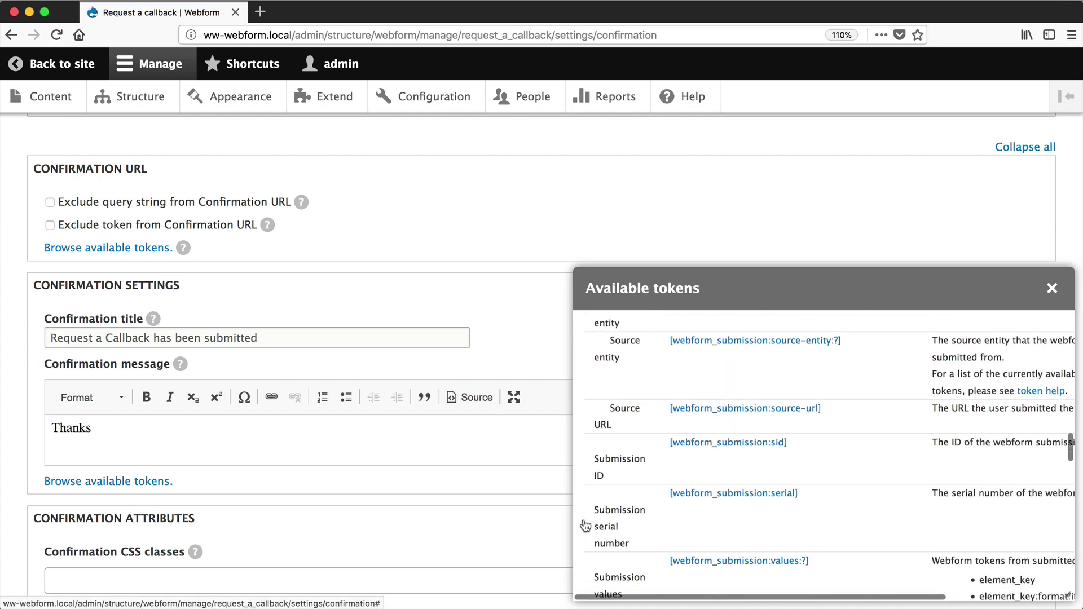
left_click_drag(832, 461, 662, 464)
key("super+c")
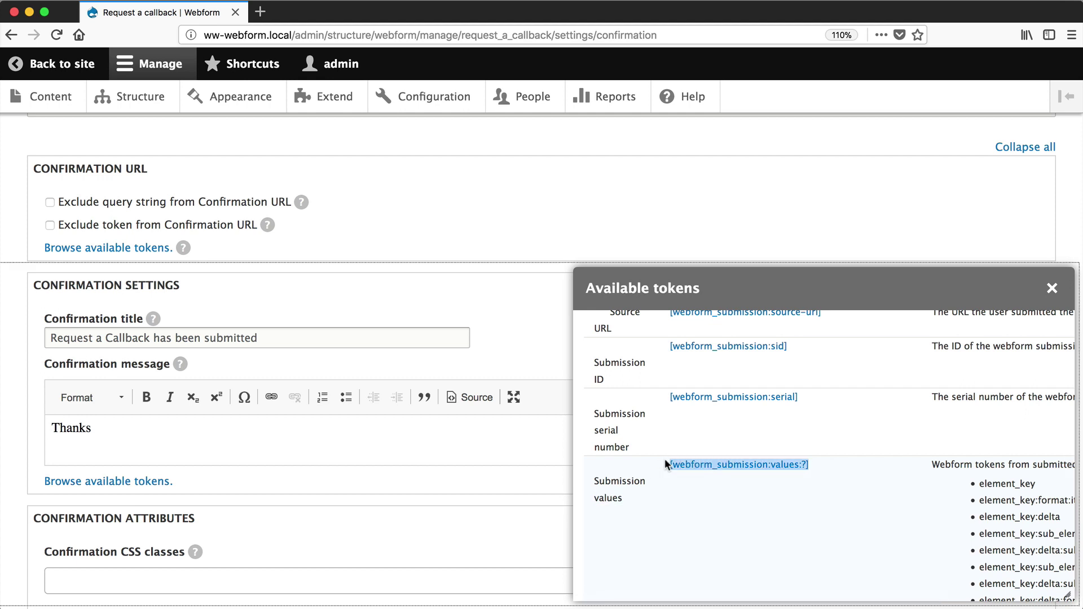
left_click(423, 452)
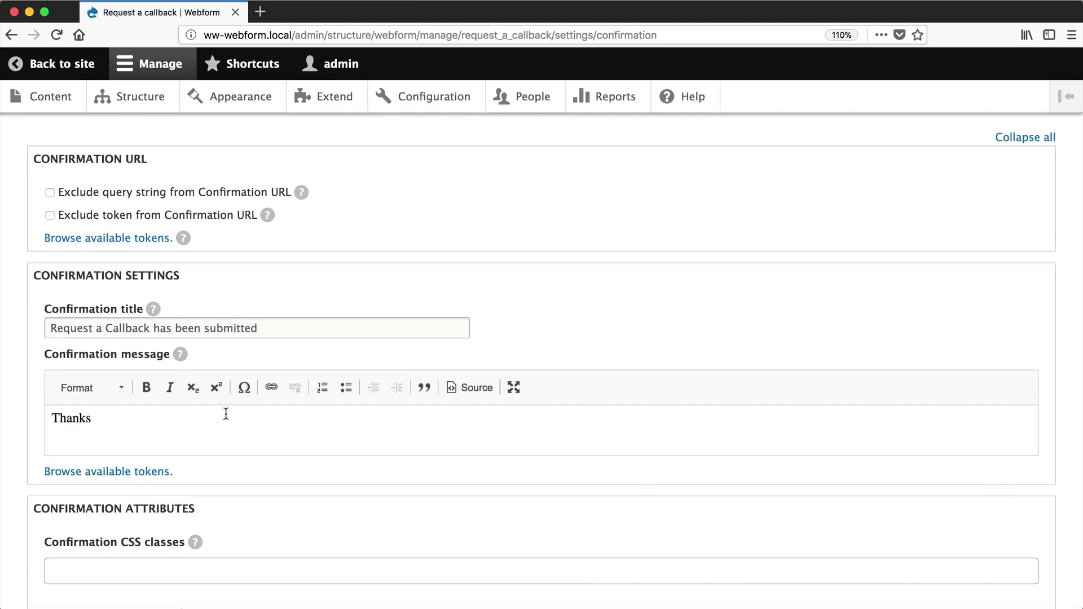
Step: Paste the token after 'Thanks' and change it to [webform_submission:values:first_name]
key("super+v")
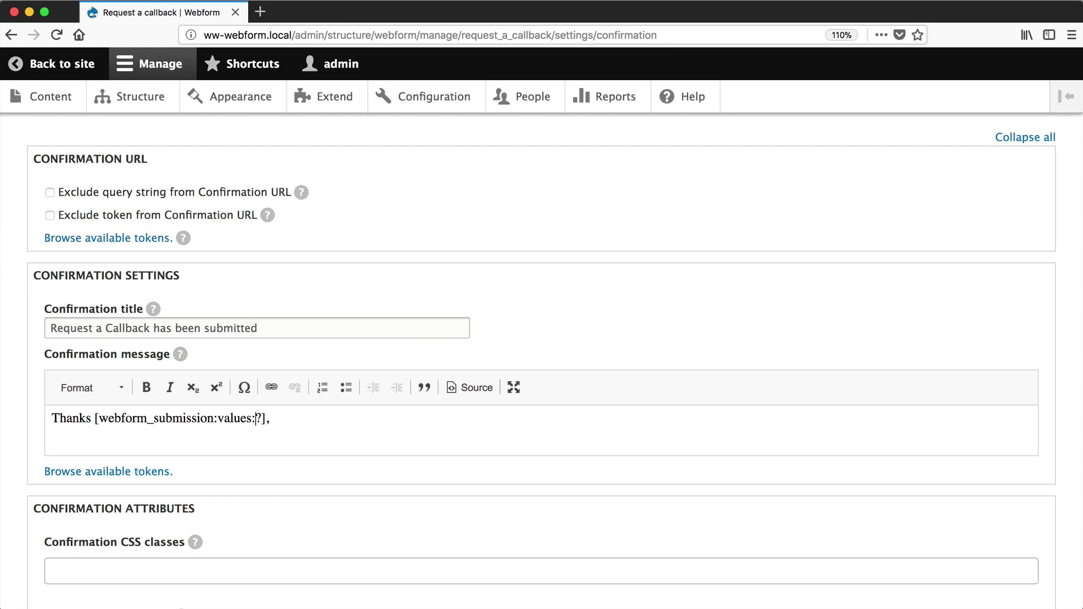
key("Left")
key("shift+Left")
type("first_name")
Step: Add the sales reps follow-up sentence on a second line and save the confirmation settings
key("End")
key("Return")
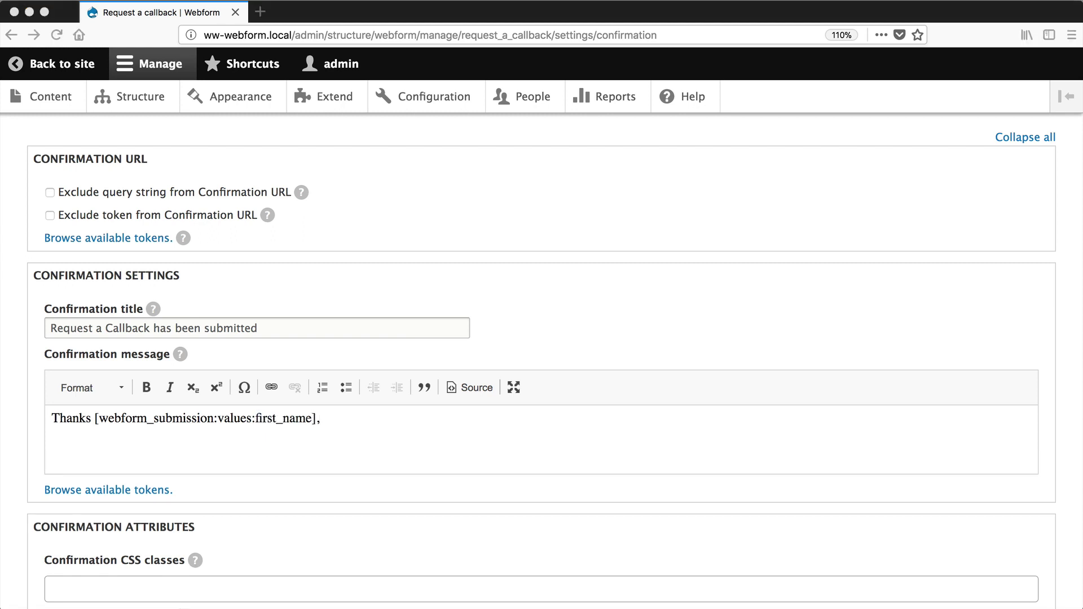
left_click(83, 454)
type("One of our sales reps will be in contact shortly.")
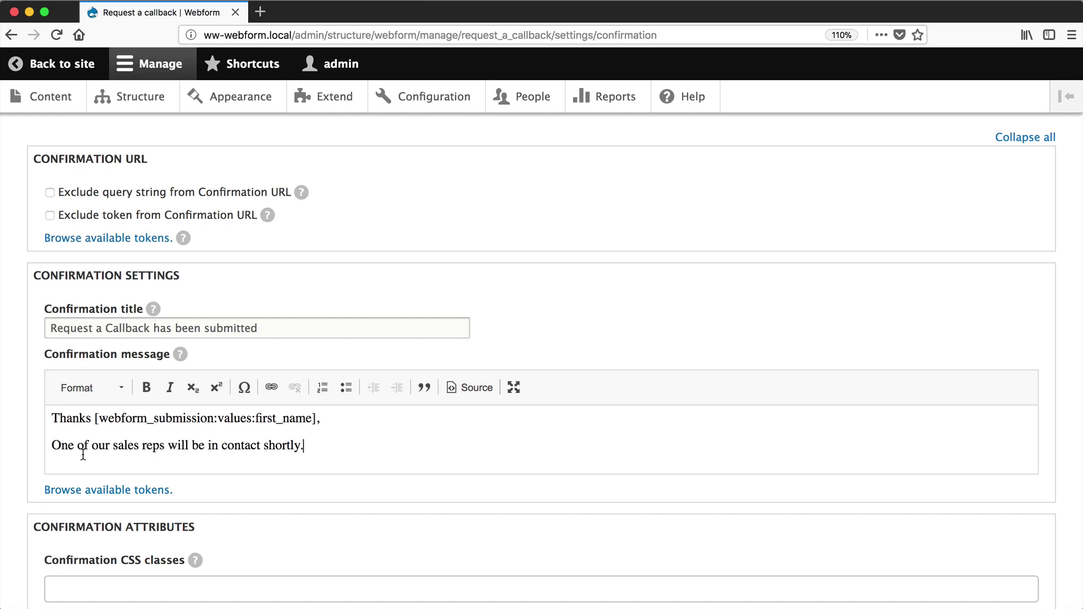
scroll(82, 453, "down", 5)
left_click(47, 523)
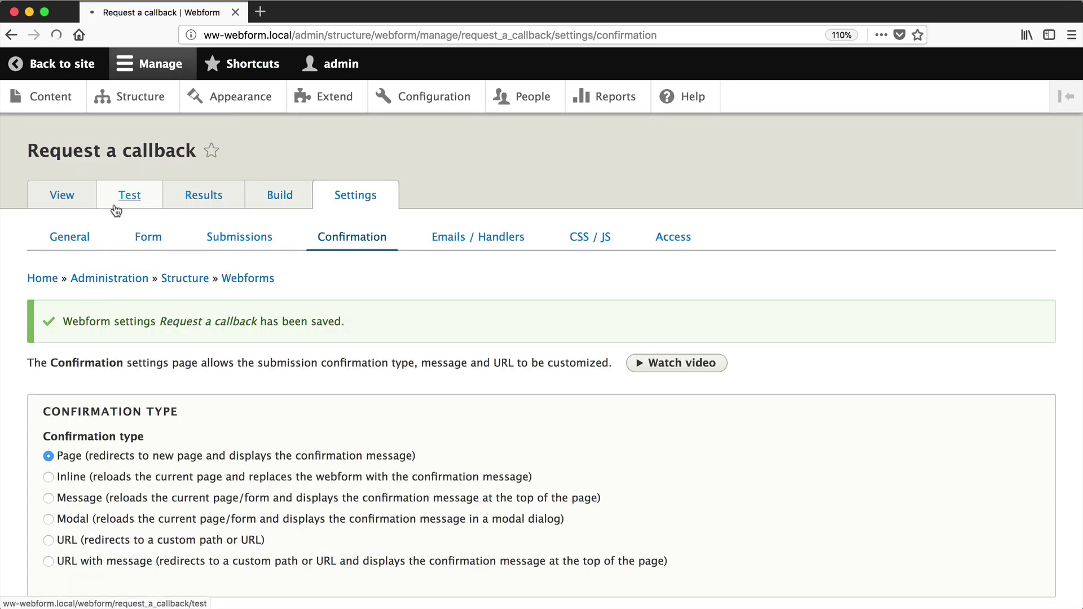
Step: Submit a test callback request and select the token part of the confirmation page URL
left_click(114, 207)
scroll(403, 403, "down", 5)
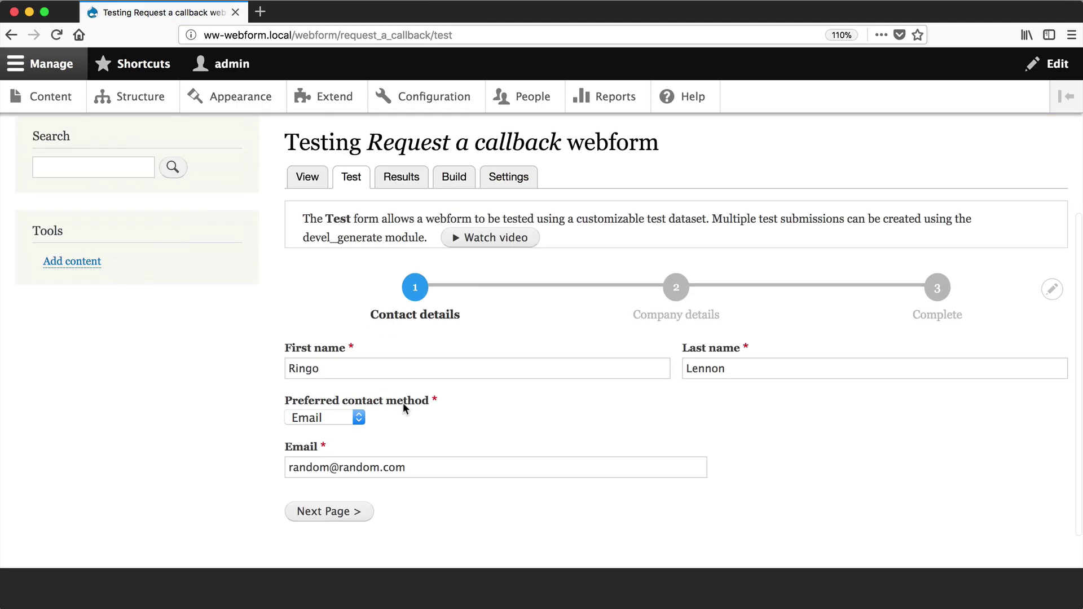
left_click(349, 513)
scroll(367, 510, "down", 3)
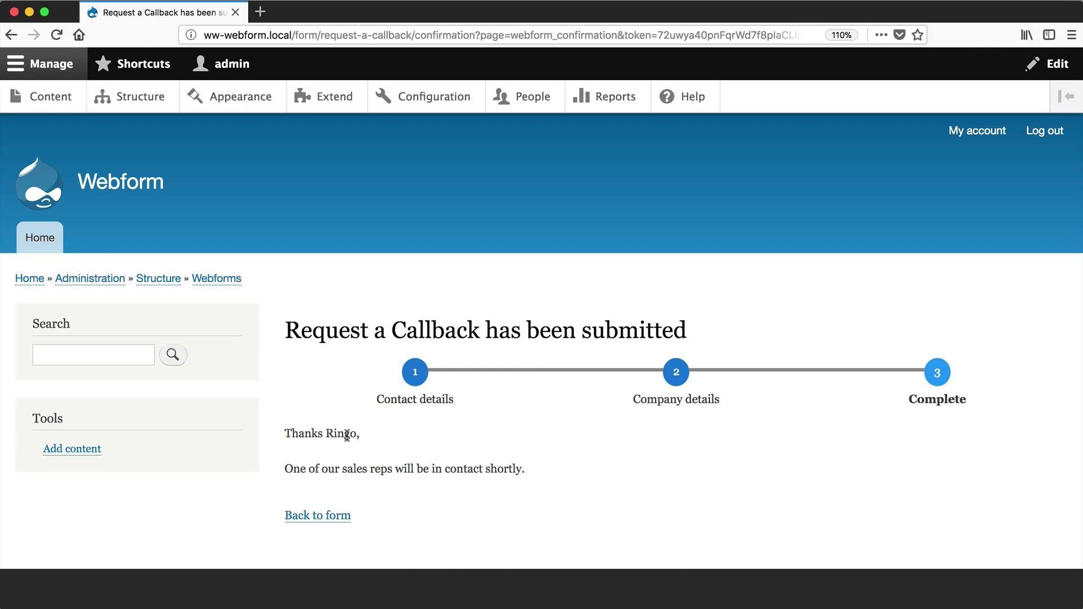
left_click_drag(624, 35, 802, 50)
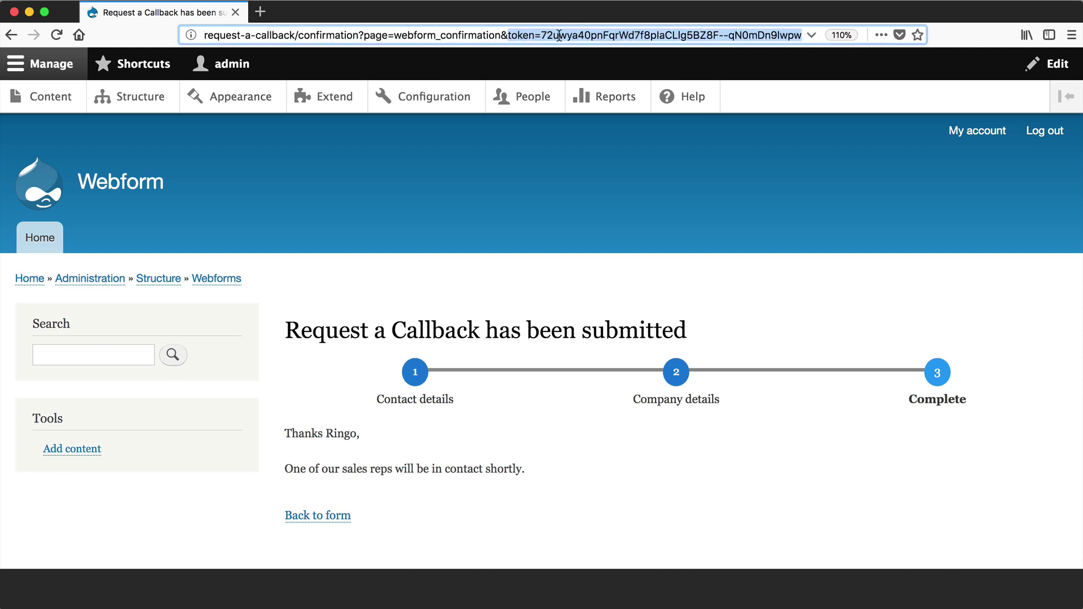
Step: Turn on 'Exclude token from Confirmation URL' in the confirmation settings and save
left_click(364, 508)
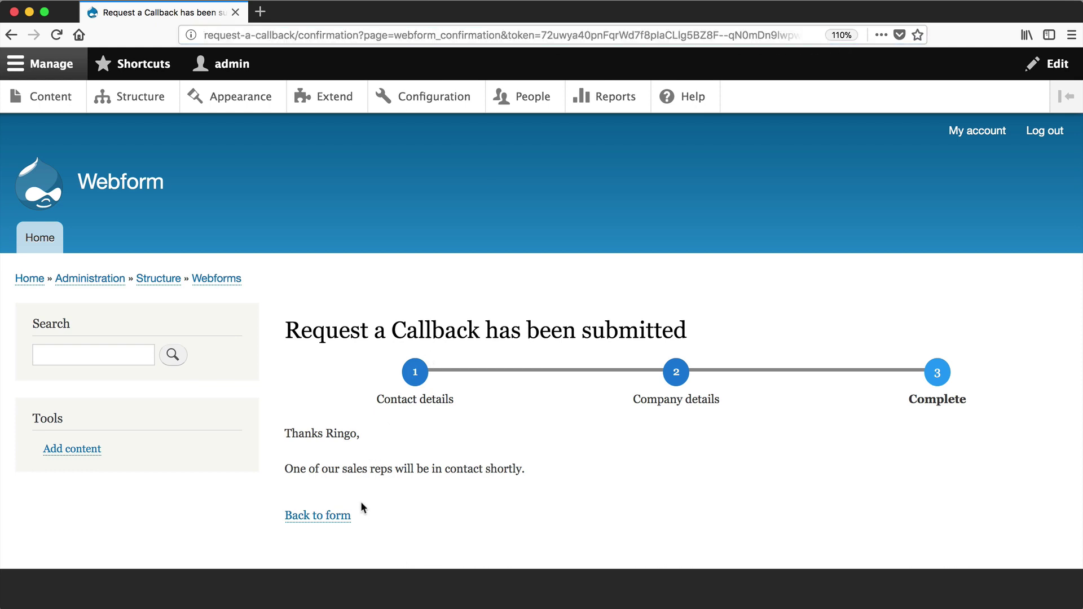
left_click(332, 516)
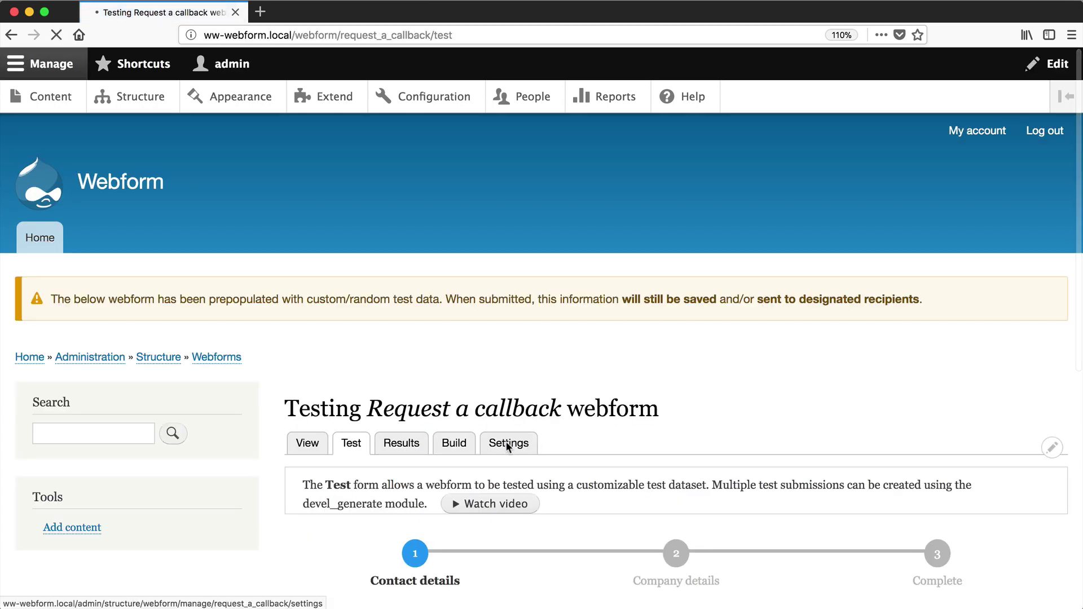
left_click(508, 446)
left_click(346, 142)
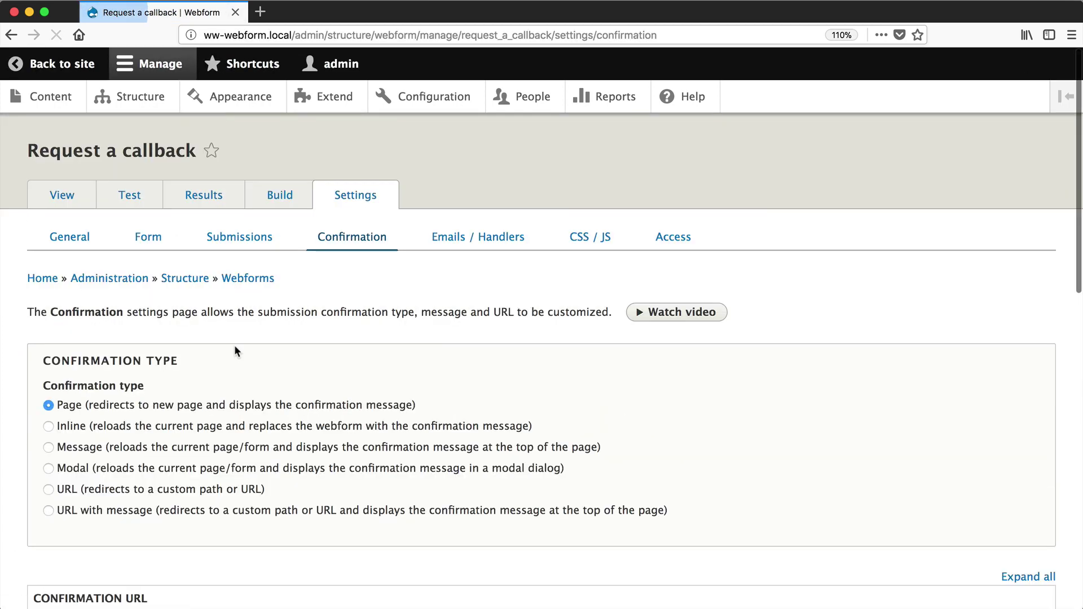
scroll(235, 344, "down", 4)
scroll(237, 352, "down", 1)
left_click(84, 420)
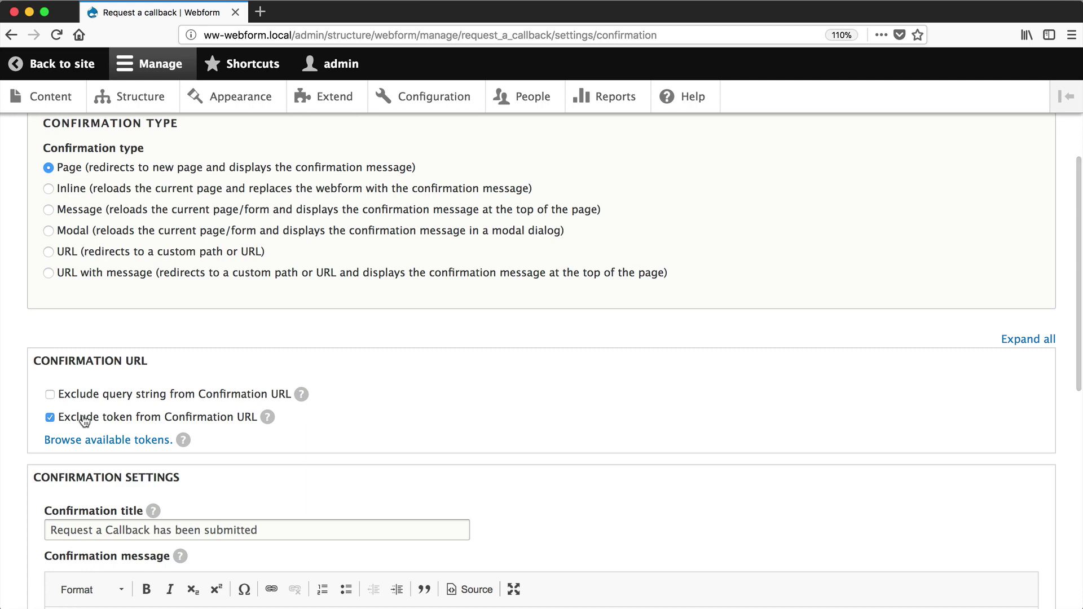
scroll(83, 420, "down", 10)
left_click(54, 530)
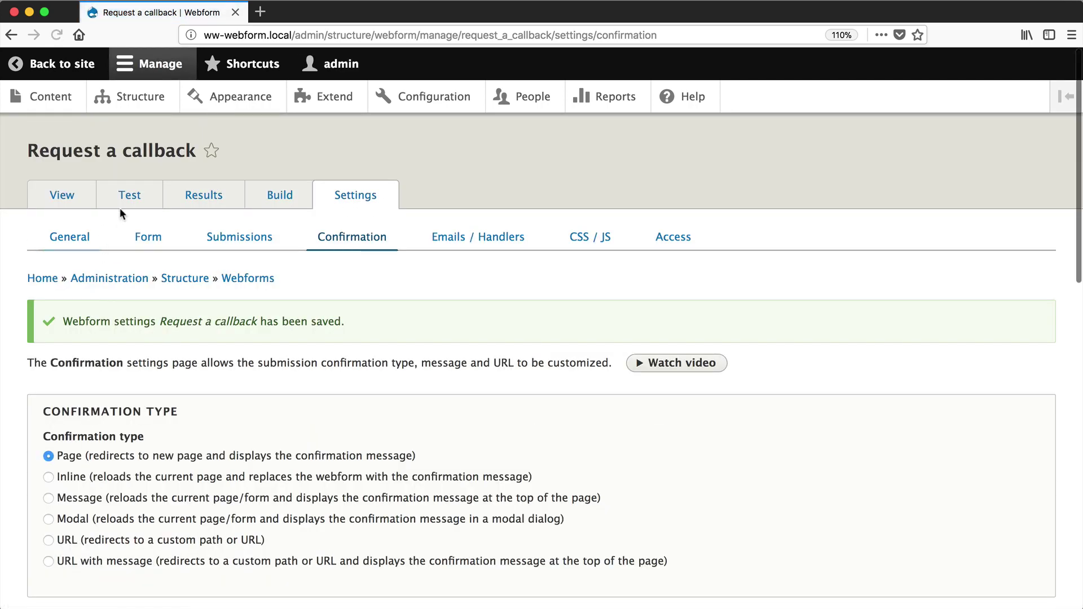
Step: Submit another test request and select the raw [webform_submission:values:first_name] token in the greeting
left_click(126, 212)
scroll(399, 501, "down", 4)
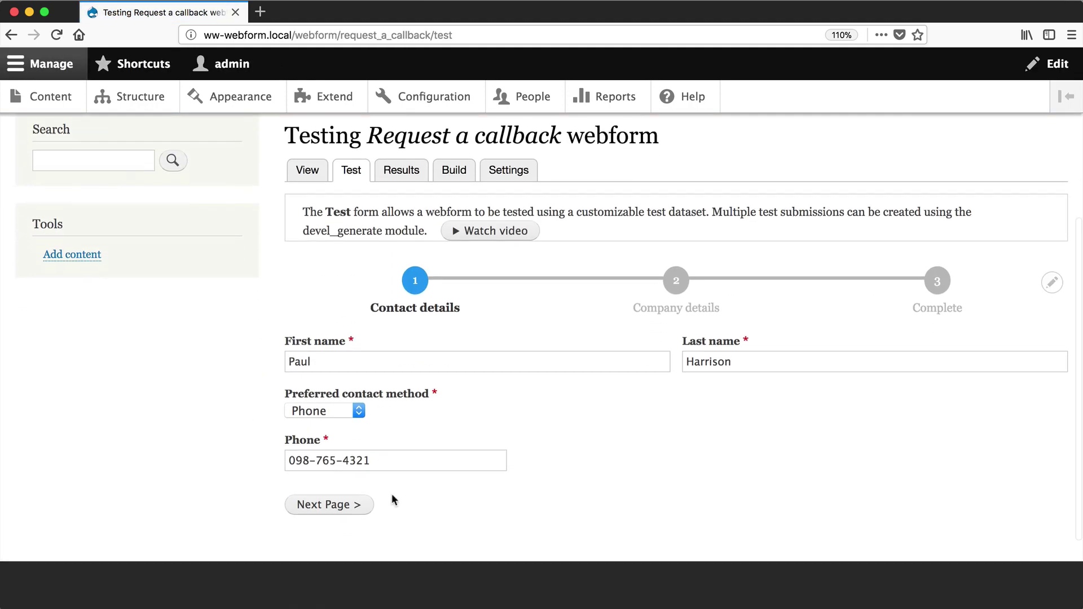
left_click(358, 504)
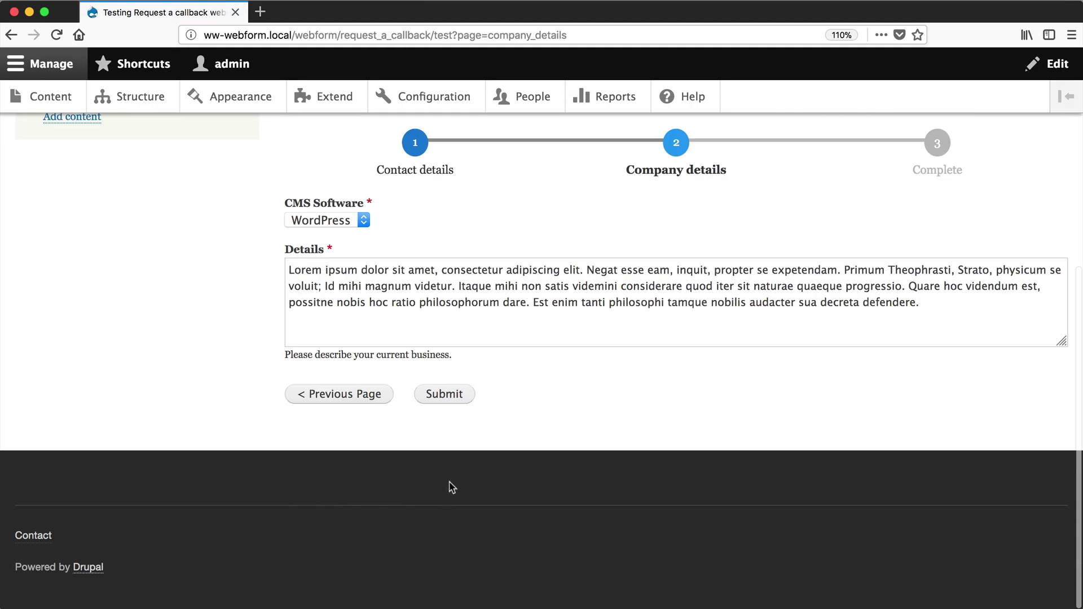
left_click(445, 396)
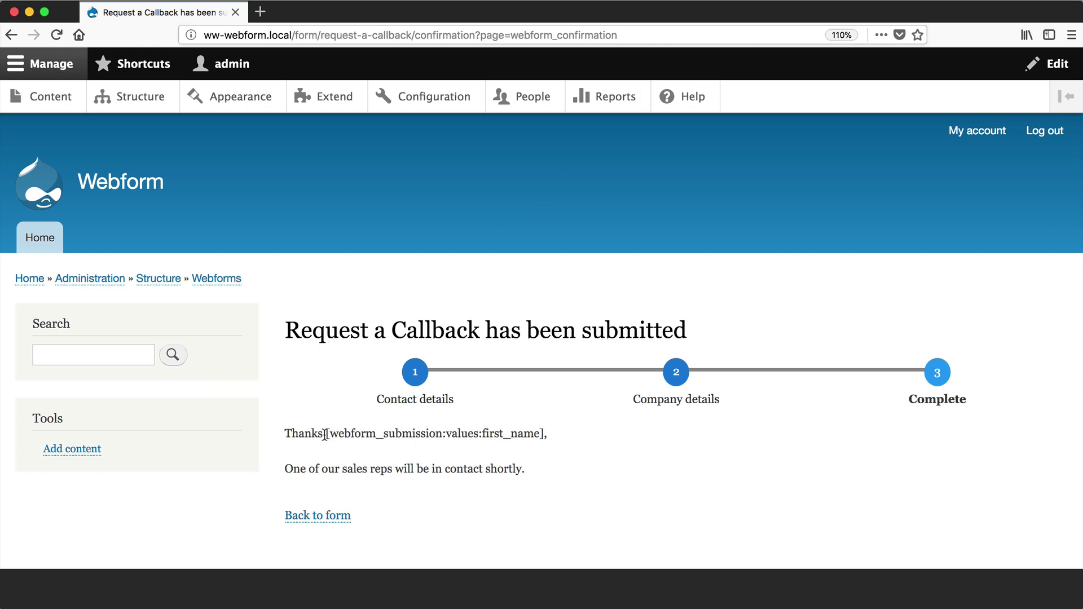
left_click_drag(284, 433, 327, 434)
left_click_drag(572, 427, 546, 433)
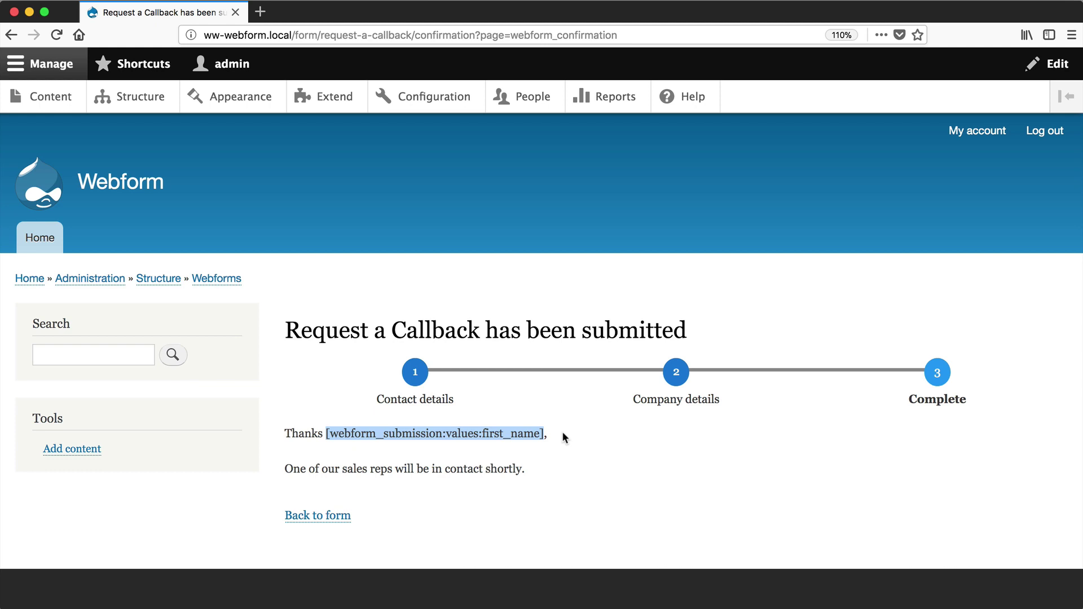
Step: Untick 'Exclude token from Confirmation URL' in the confirmation settings
left_click(312, 517)
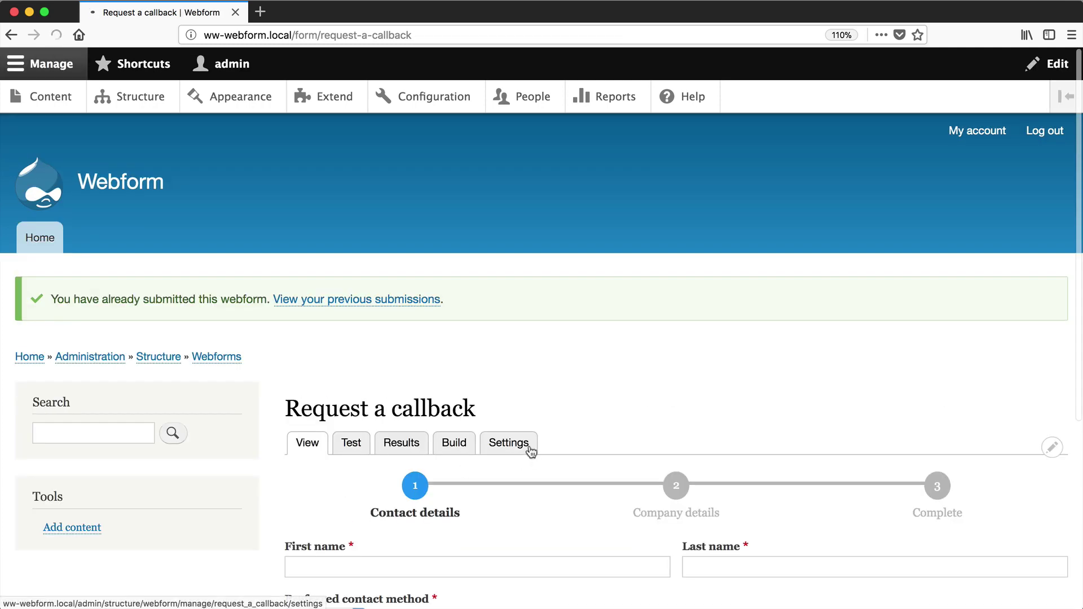
left_click(531, 447)
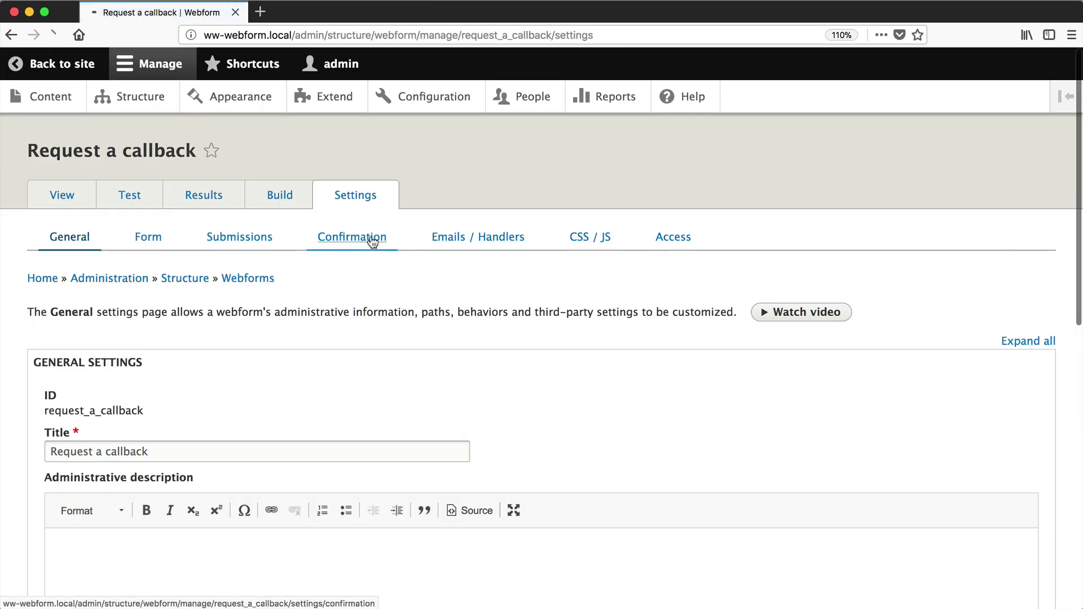
left_click(367, 238)
scroll(62, 462, "down", 3)
left_click(73, 467)
scroll(85, 462, "down", 5)
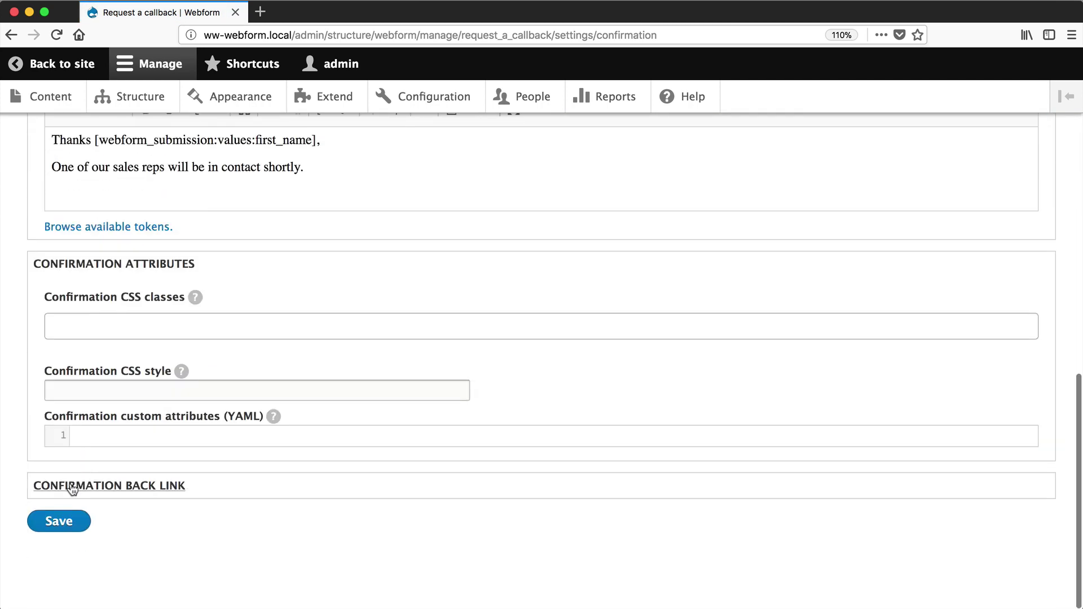
Step: Set the confirmation back link label to 'Back to request a callback form' and save
left_click(72, 486)
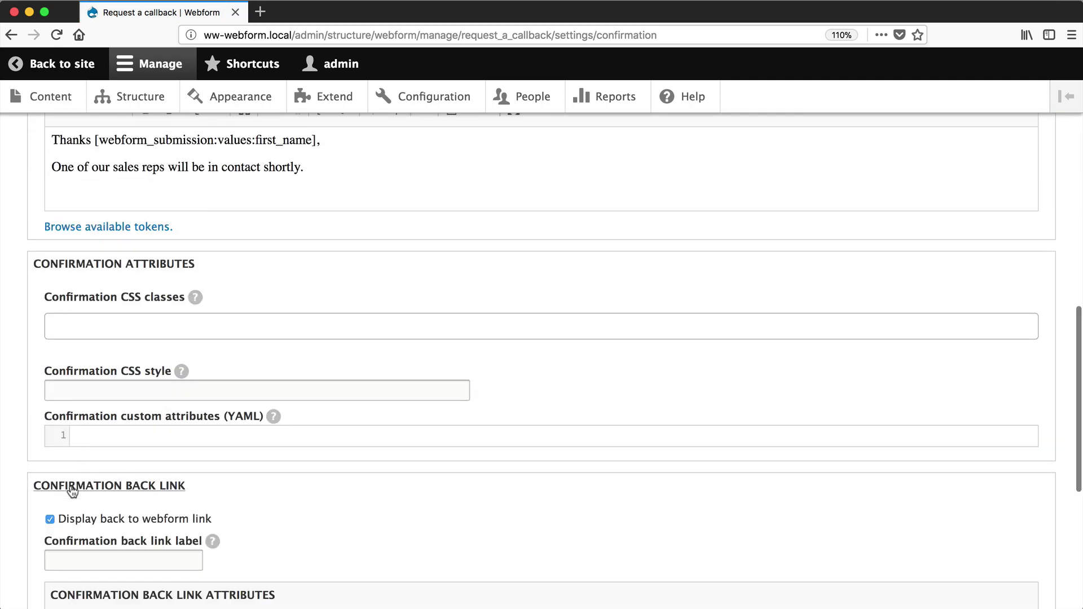
scroll(72, 492, "down", 3)
left_click(82, 463)
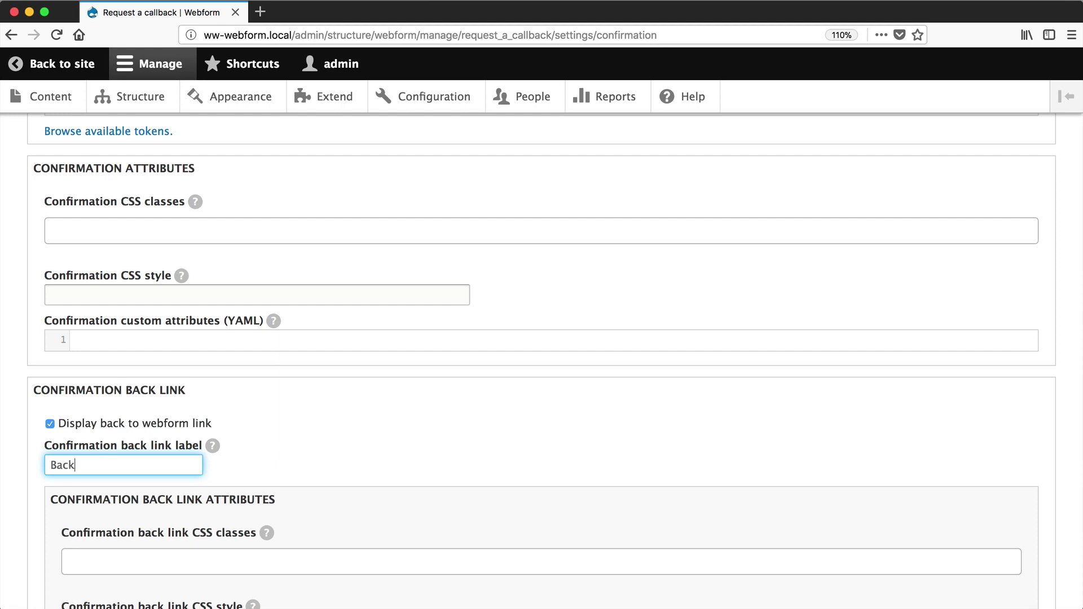
type("to request a callback form")
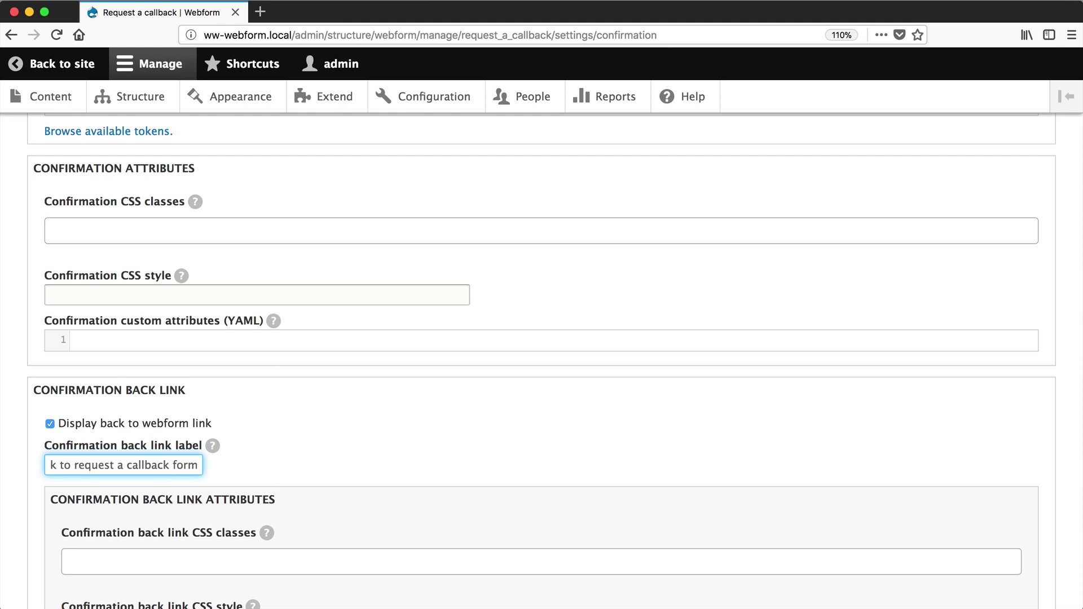
scroll(15, 517, "down", 5)
left_click(44, 520)
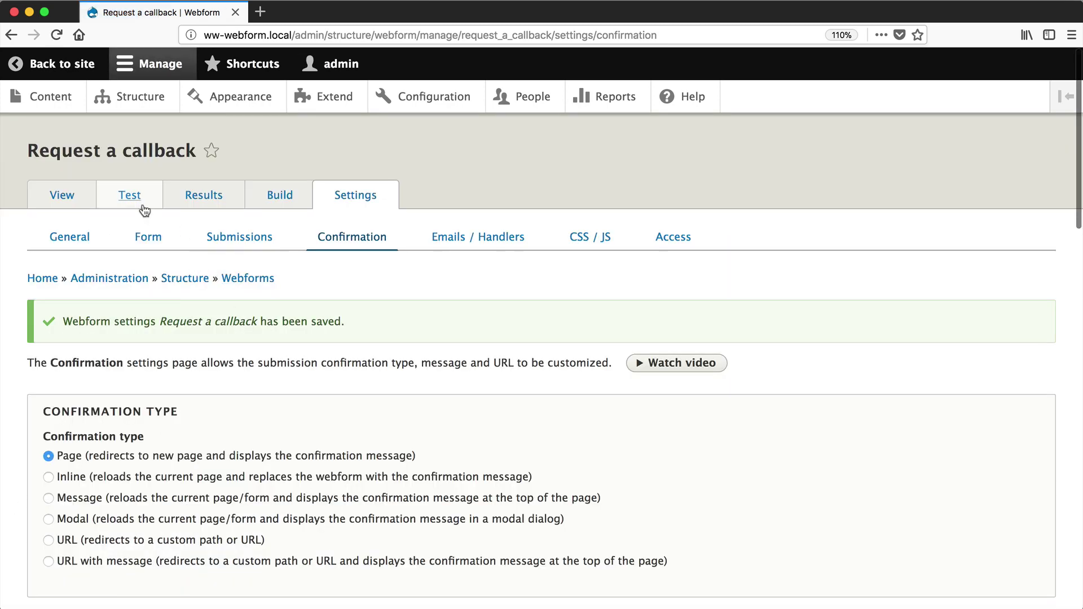
Step: Submit a test request and check the name greeting and 'Back to request a callback form' link
left_click(145, 210)
scroll(249, 420, "down", 5)
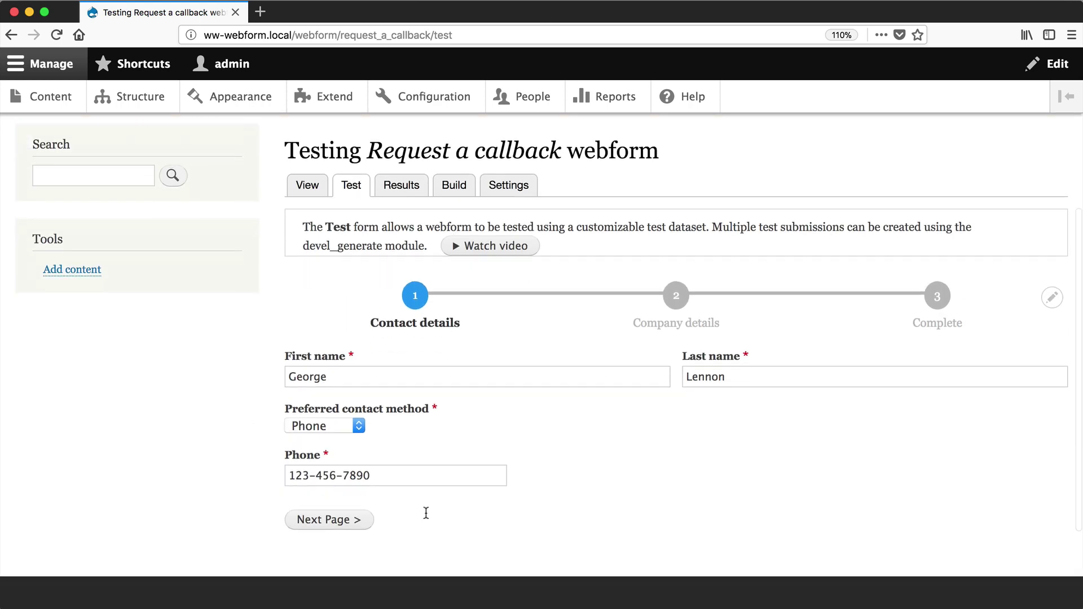
left_click(332, 476)
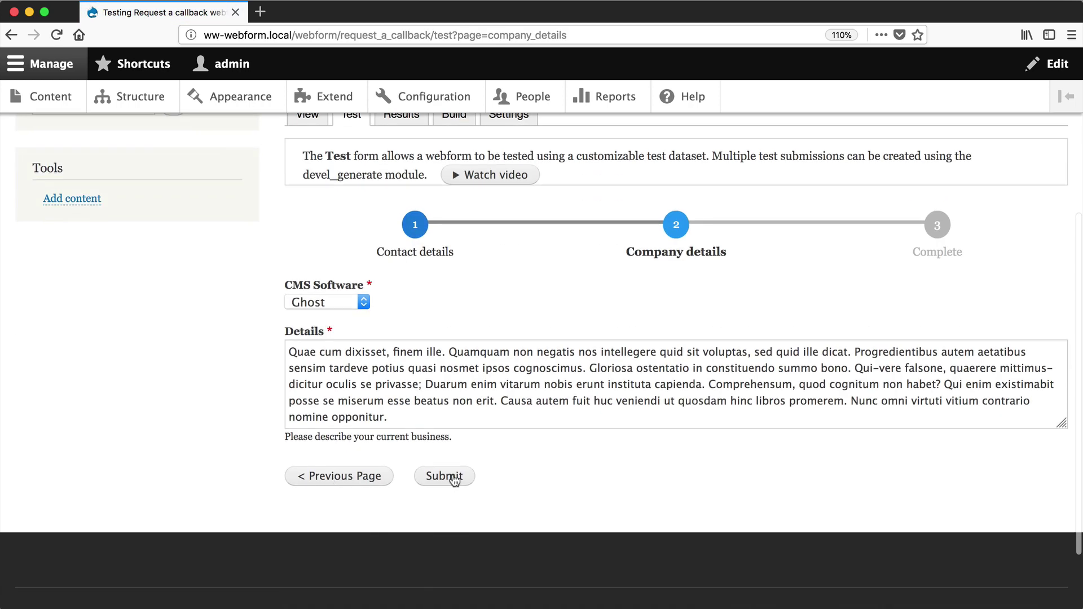
left_click(437, 477)
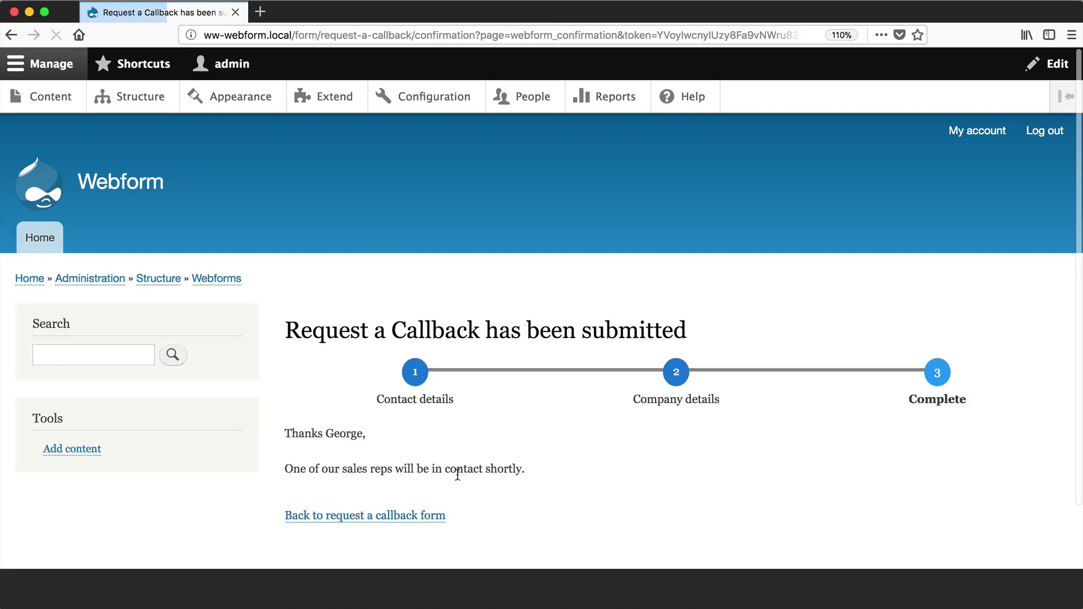